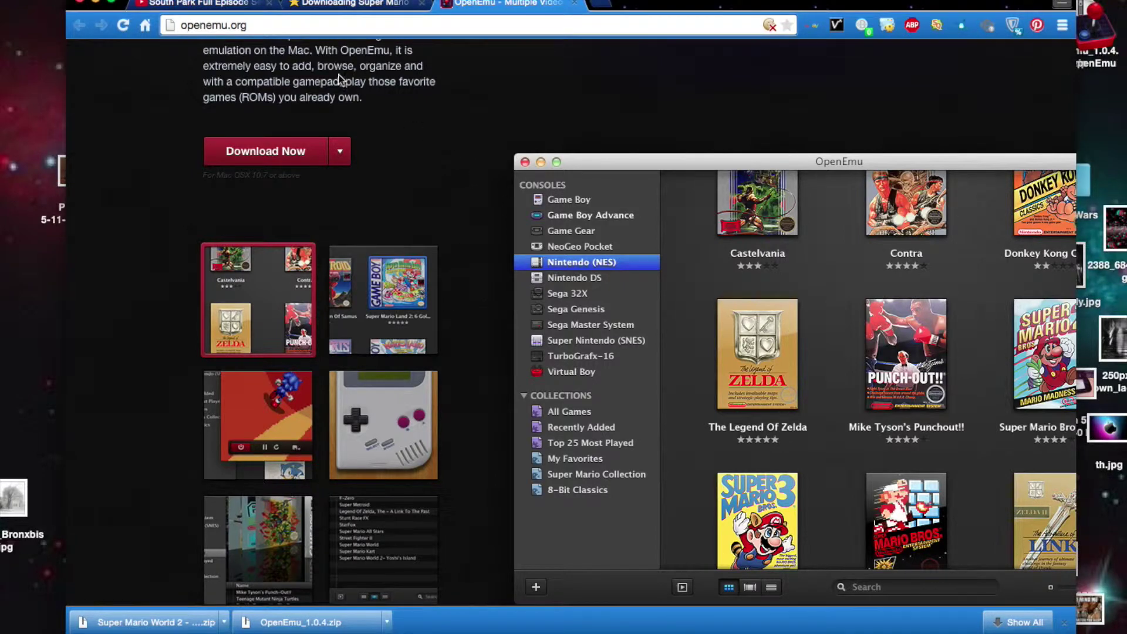
- Select the whole openemu.org address in Chrome's address bar
{"action": "left_click", "coordinate": [196, 26]}
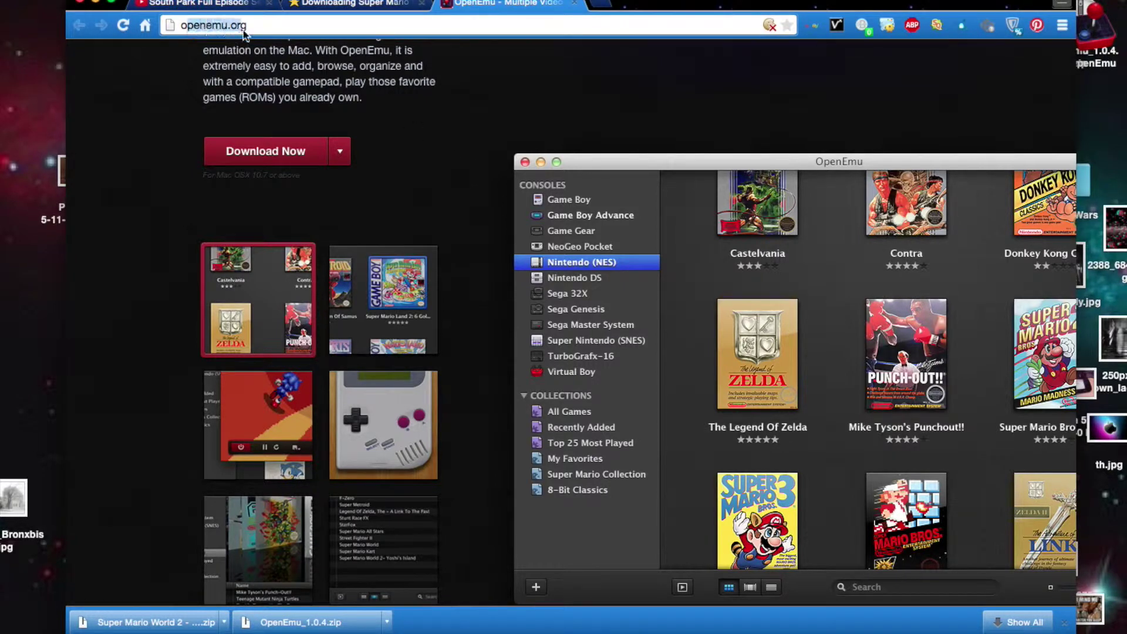
{"action": "left_click", "coordinate": [247, 25]}
{"action": "left_click_drag", "start_coordinate": [248, 25], "coordinate": [176, 26]}
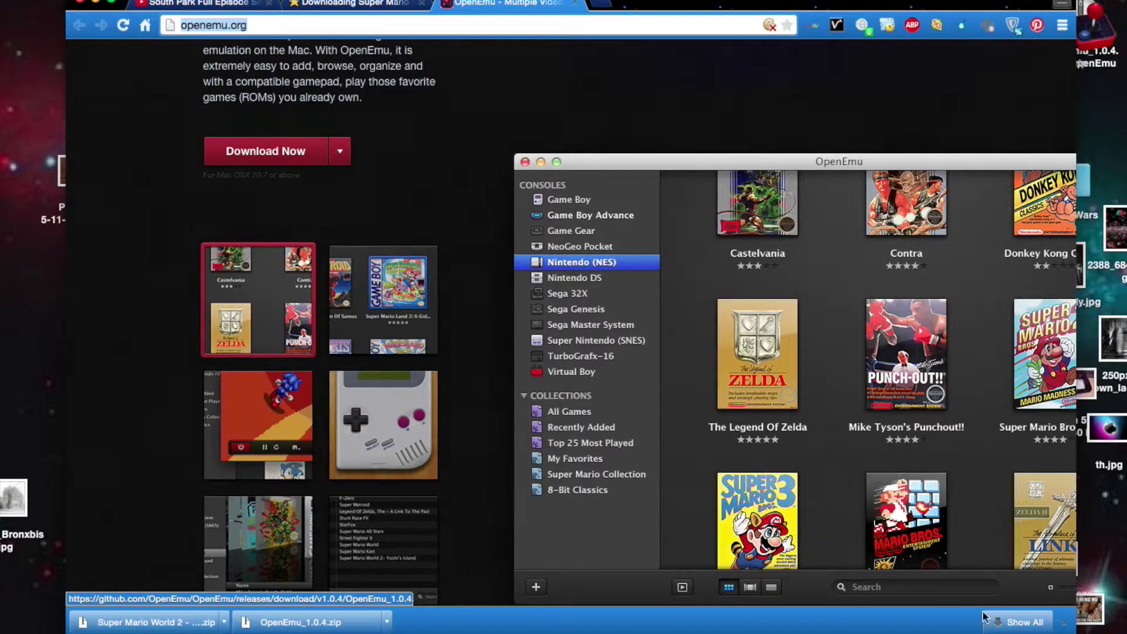
- Launch OpenEmu from the Dock, then return to the Super Mario download tab, scrolled to the top
{"action": "left_click", "coordinate": [1007, 629]}
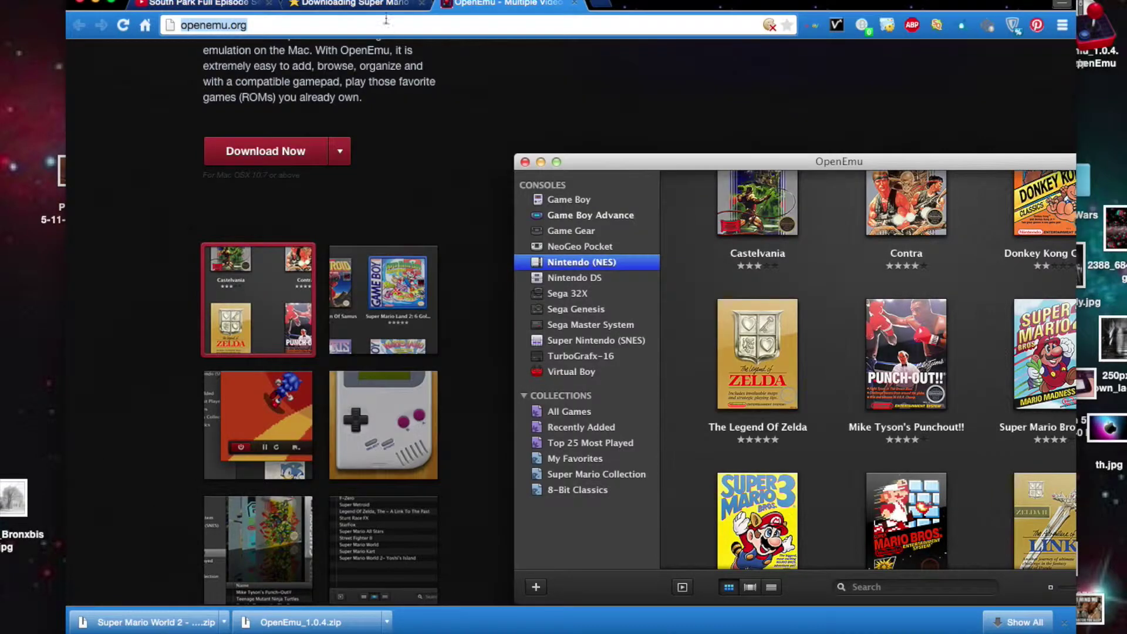
{"action": "left_click", "coordinate": [379, 11]}
{"action": "scroll", "coordinate": [748, 127], "scroll_direction": "up", "scroll_amount": 7}
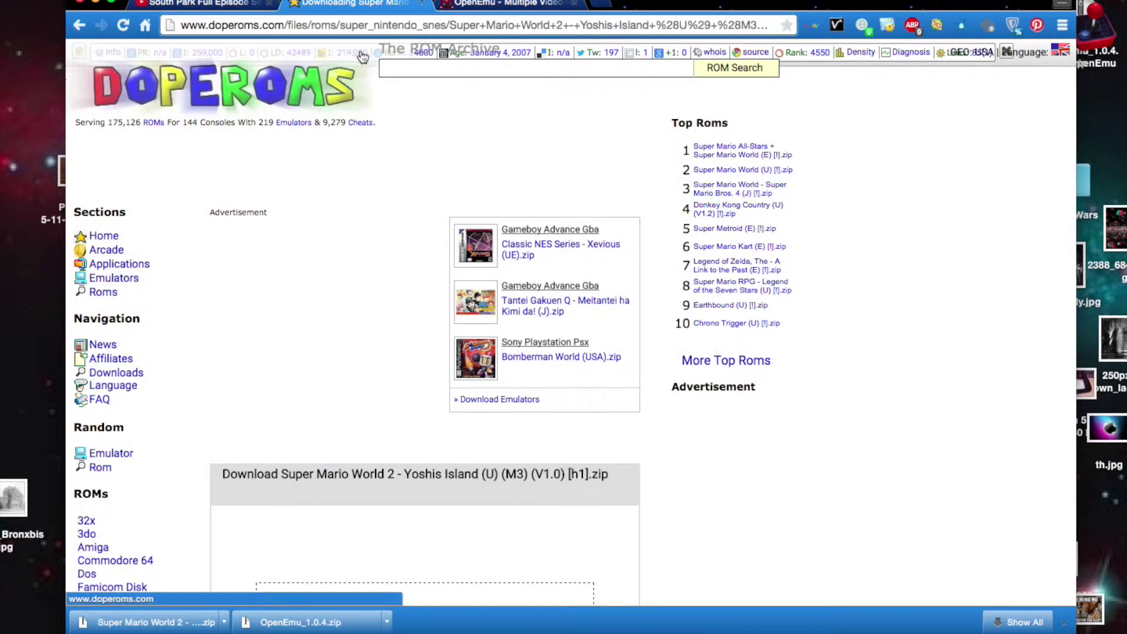
- Search for 'sonic the hedgehog sega genesis download' in a new Chrome tab
{"action": "left_click", "coordinate": [427, 73]}
{"action": "left_click", "coordinate": [114, 0]}
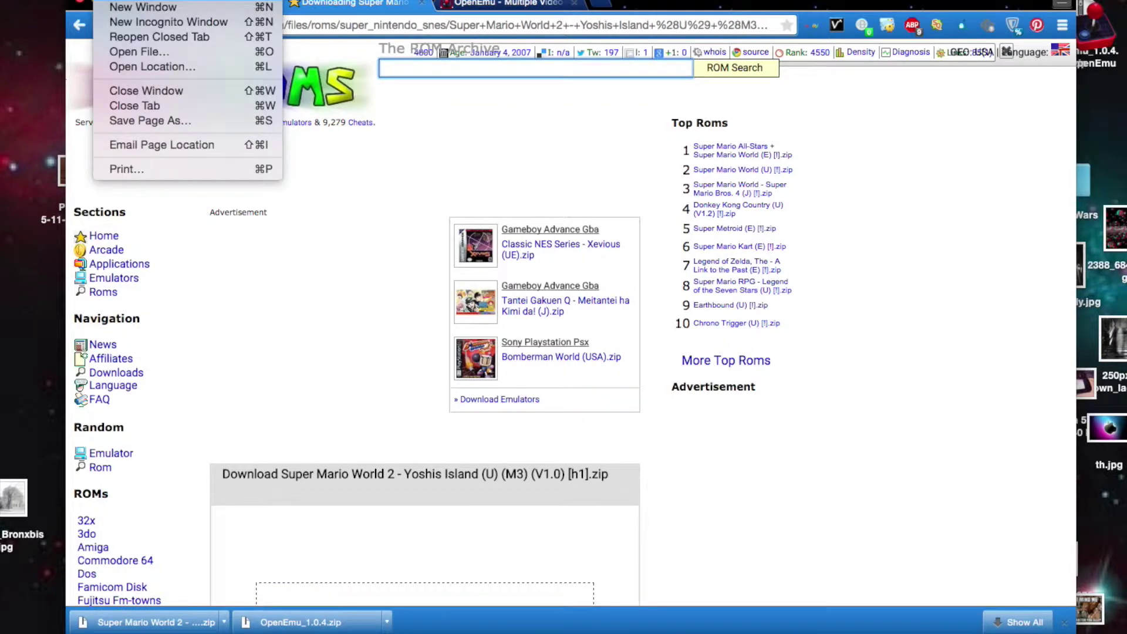
{"action": "key", "text": "super+t"}
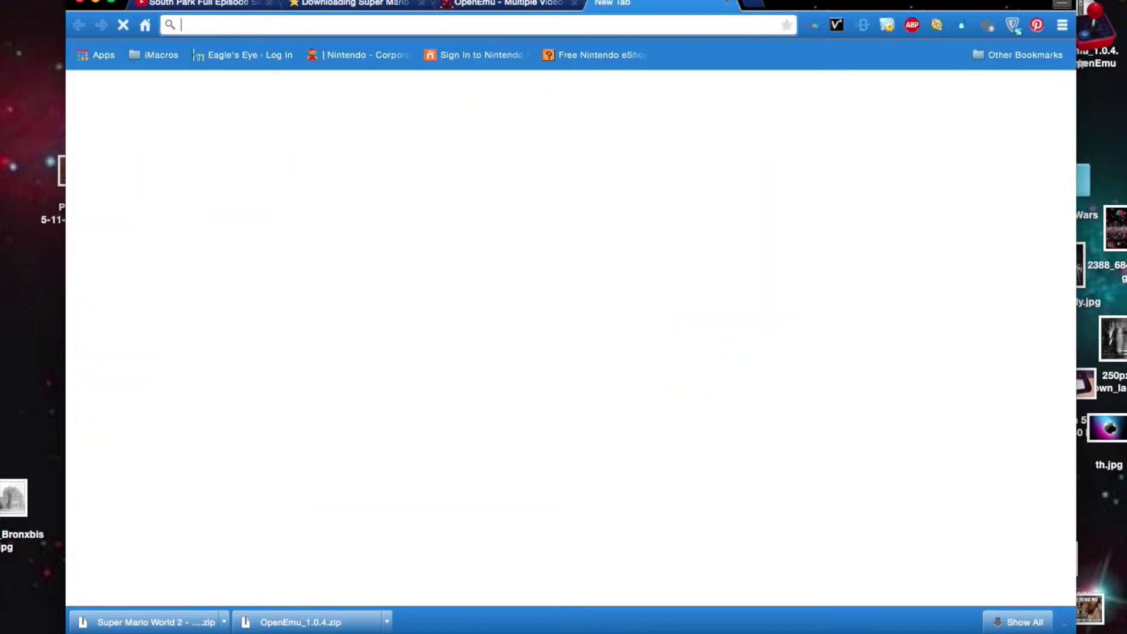
{"action": "type", "text": "sonoc"}
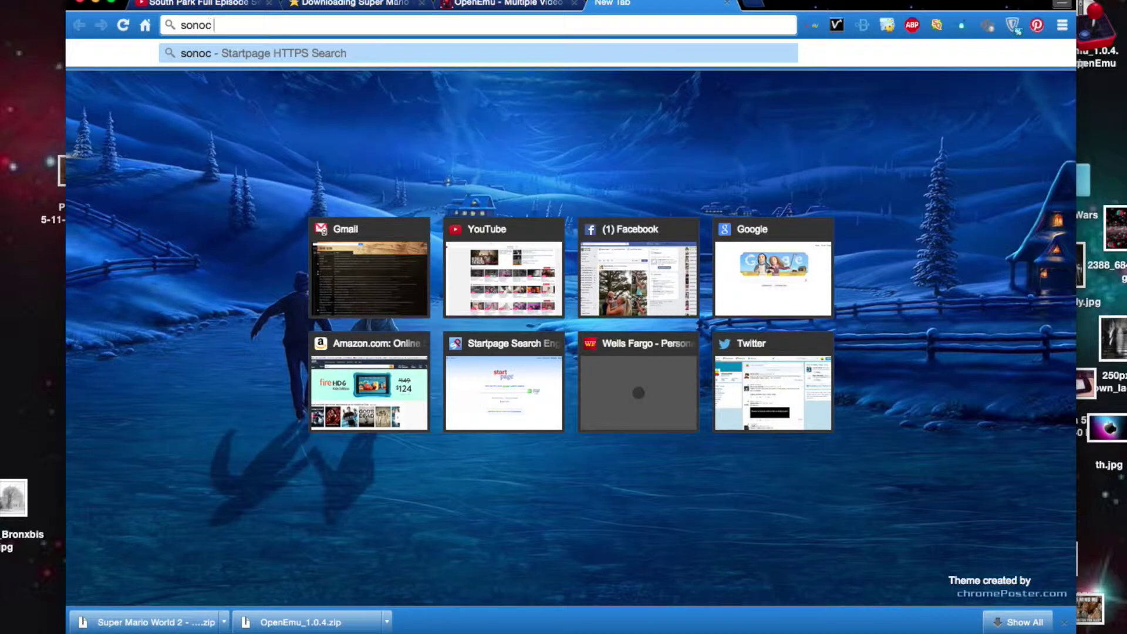
{"action": "key", "text": "BackSpace"}
{"action": "key", "text": "BackSpace"}
{"action": "type", "text": "ic "}
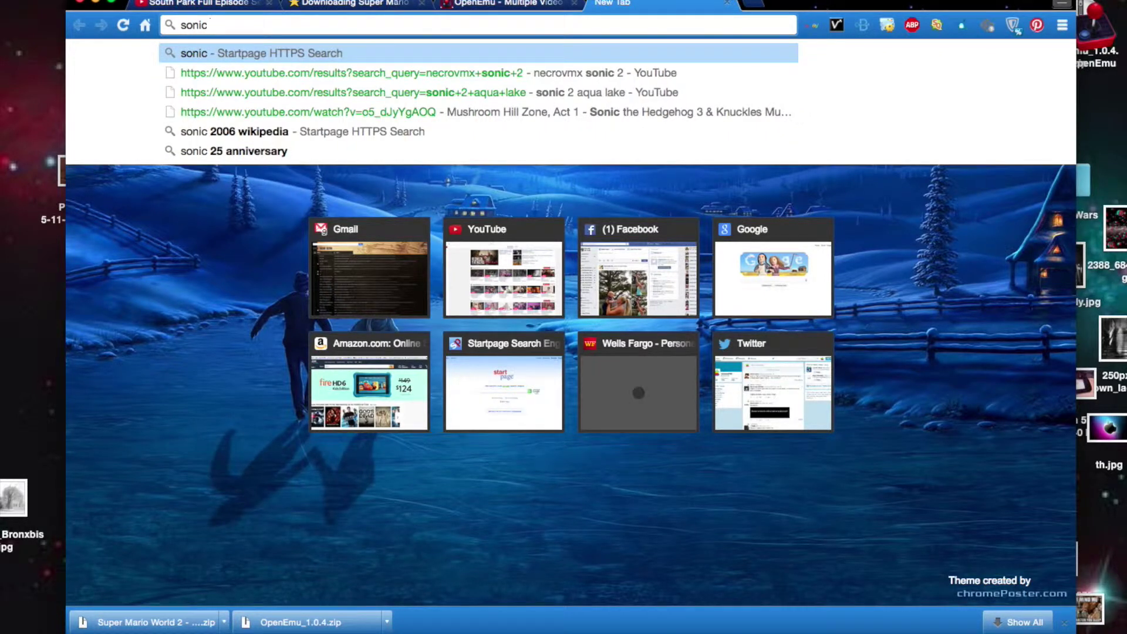
{"action": "type", "text": "the hedgehog sega genesis downo"}
{"action": "key", "text": "BackSpace"}
{"action": "type", "text": "load"}
{"action": "key", "text": "Return"}
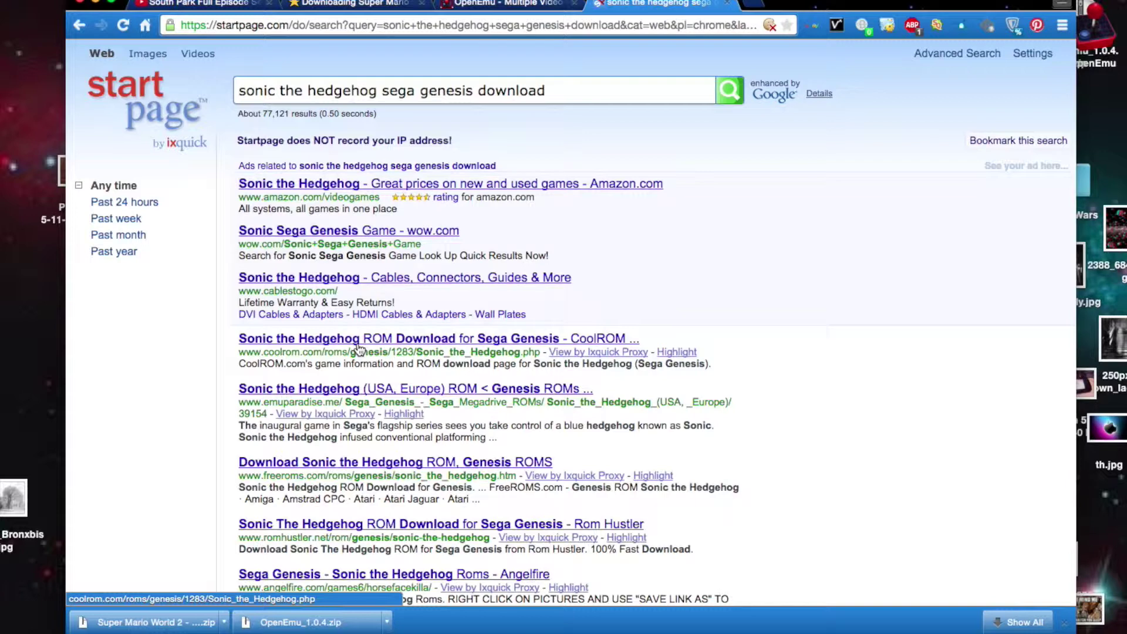
- Close the Sonic results tab and show the Super Mario World 2 zip in Finder
{"action": "left_click", "coordinate": [728, 4]}
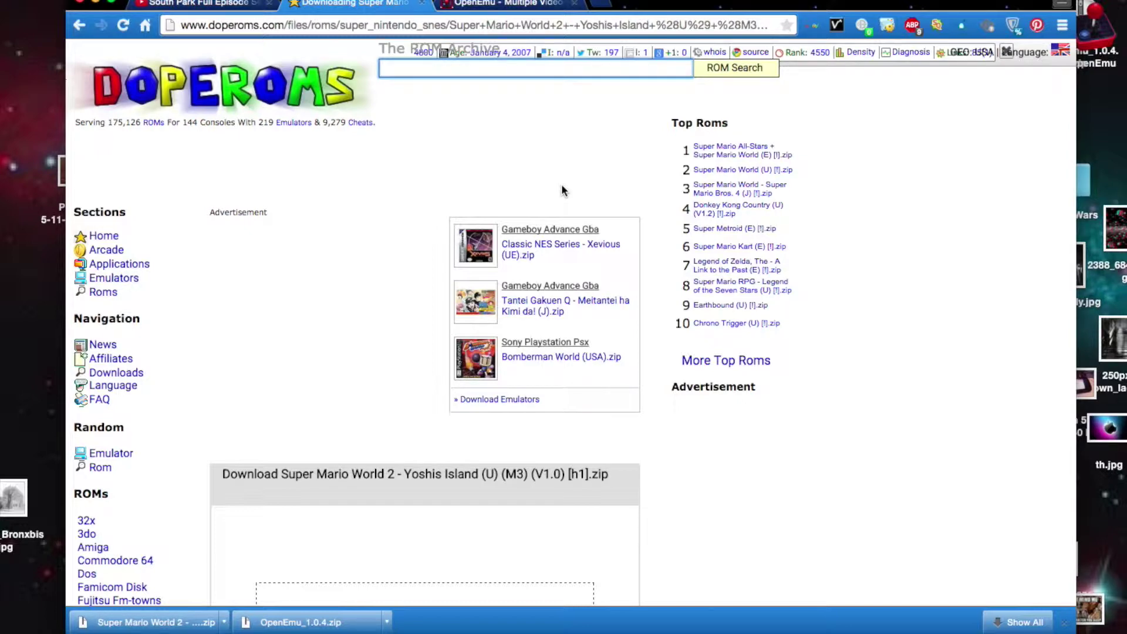
{"action": "left_click", "coordinate": [225, 622]}
{"action": "left_click", "coordinate": [234, 605]}
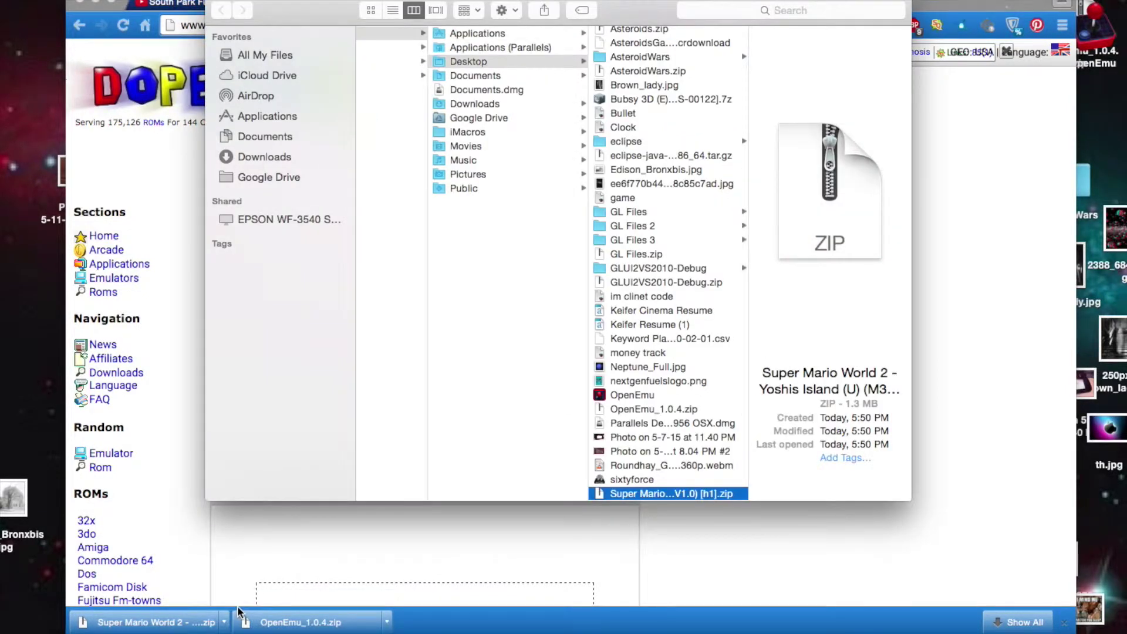
- Extract the zip to its .smc ROM, minimize Chrome and bring OpenEmu beside Finder
{"action": "double_click", "coordinate": [654, 493]}
{"action": "left_click", "coordinate": [653, 480]}
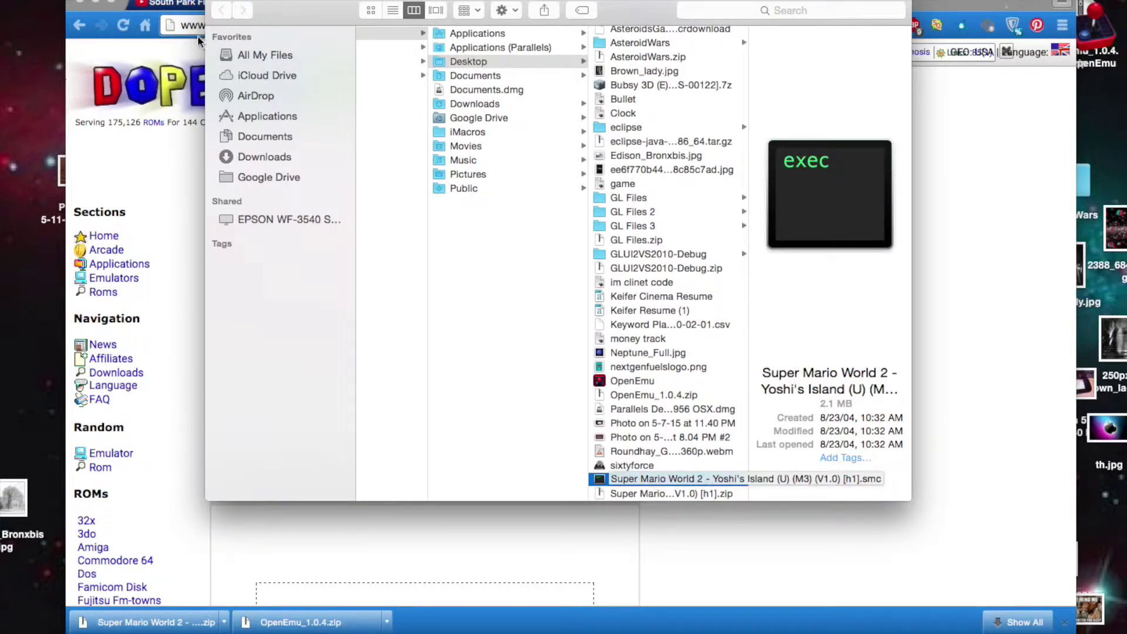
{"action": "left_click", "coordinate": [98, 3]}
{"action": "left_click_drag", "start_coordinate": [637, 10], "coordinate": [226, 10]}
{"action": "left_click", "coordinate": [580, 186]}
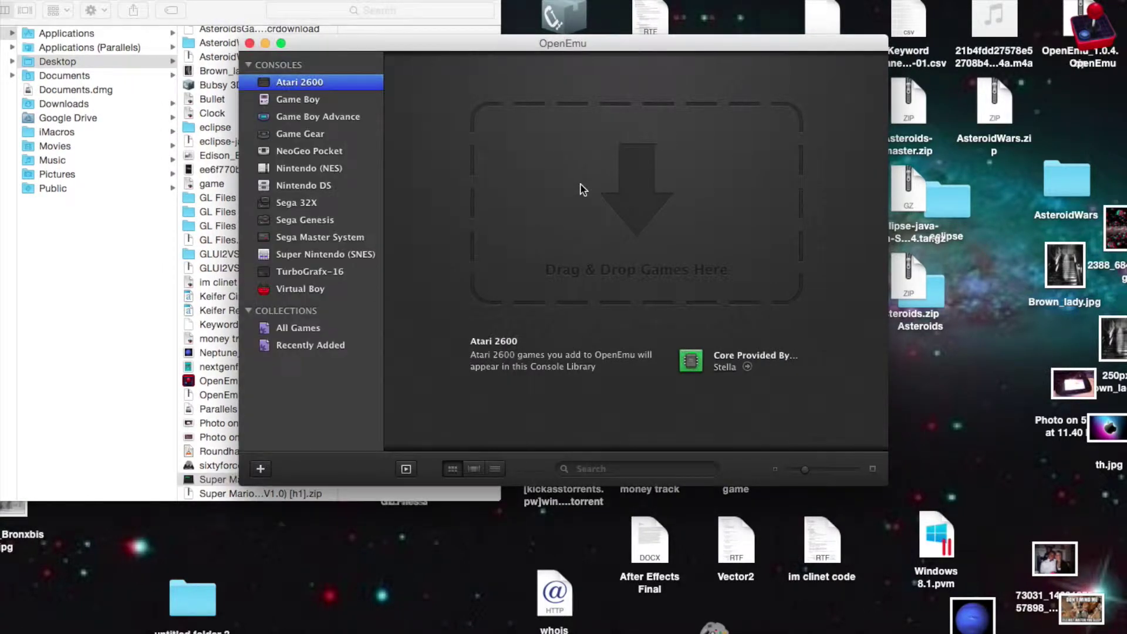
- Move the OpenEmu window right and select the Super Nintendo (SNES) library
{"action": "left_click", "coordinate": [229, 0]}
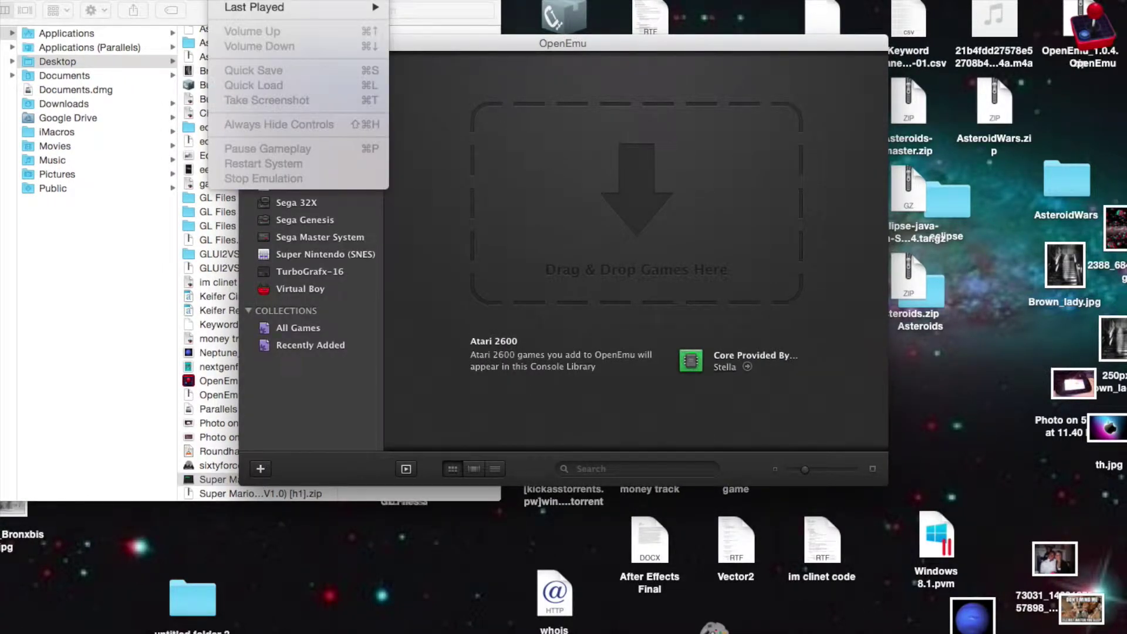
{"action": "key", "text": "Escape"}
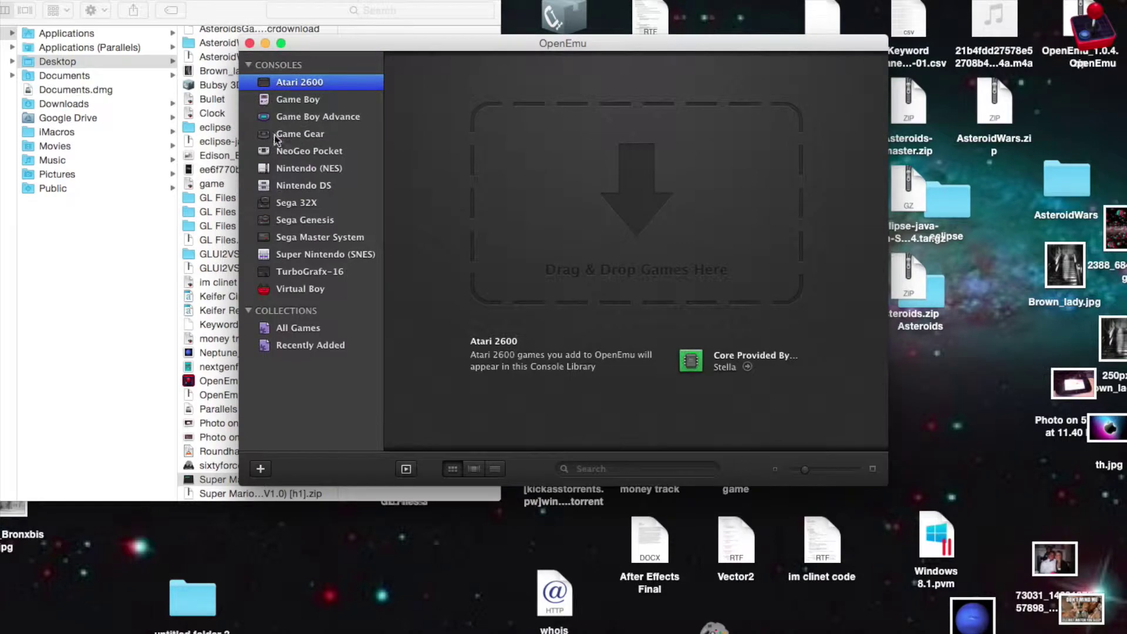
{"action": "left_click_drag", "start_coordinate": [325, 46], "coordinate": [563, 44]}
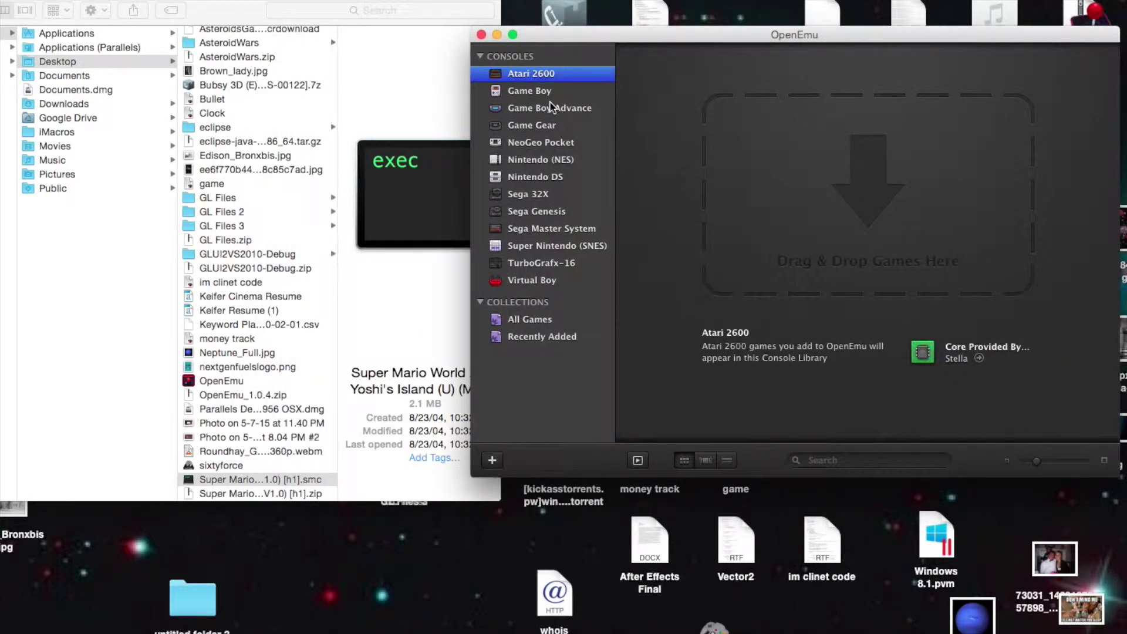
{"action": "left_click", "coordinate": [562, 246]}
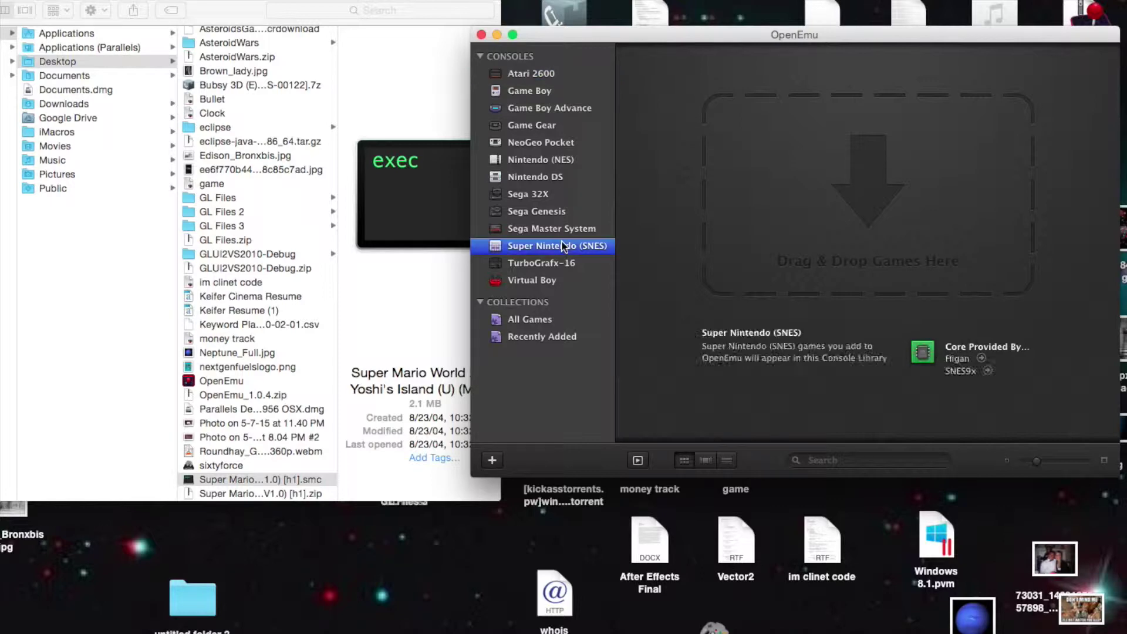
{"action": "left_click", "coordinate": [492, 461]}
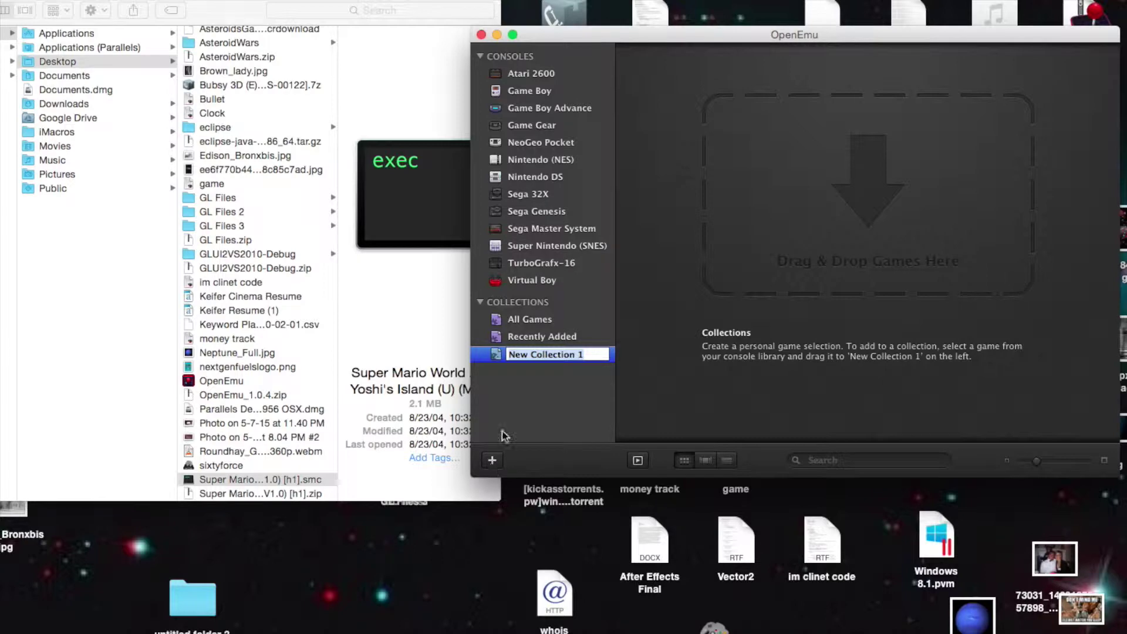
{"action": "left_click", "coordinate": [591, 252]}
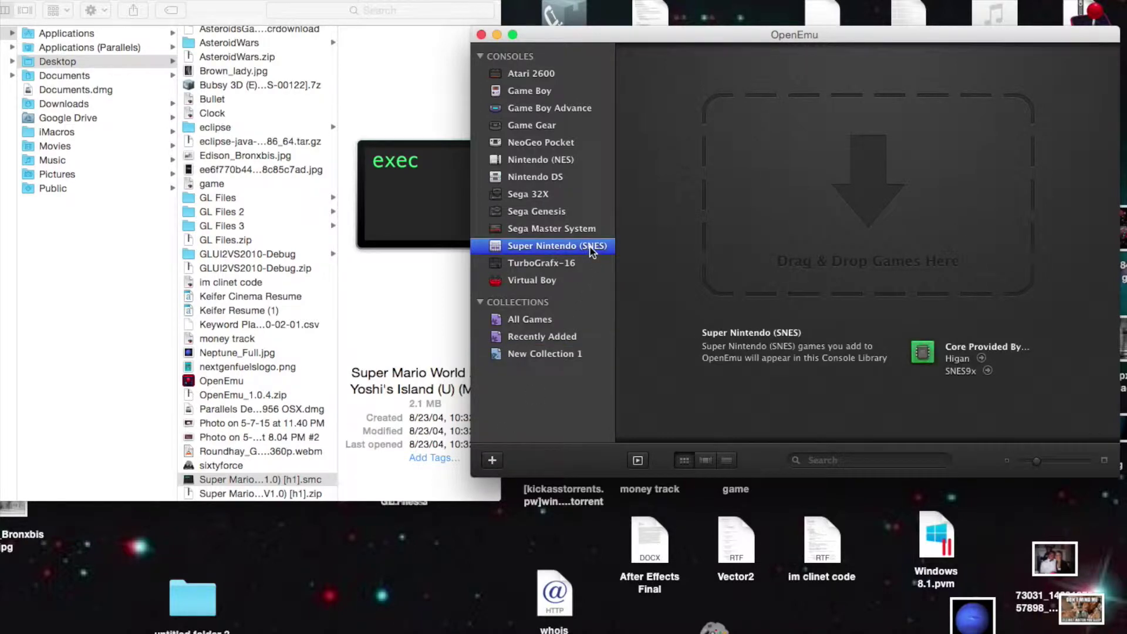
{"action": "left_click", "coordinate": [639, 463]}
{"action": "left_click", "coordinate": [641, 464]}
- Drag the Super Mario .smc ROM into OpenEmu, then select and launch the game
{"action": "left_click_drag", "start_coordinate": [270, 480], "coordinate": [850, 245]}
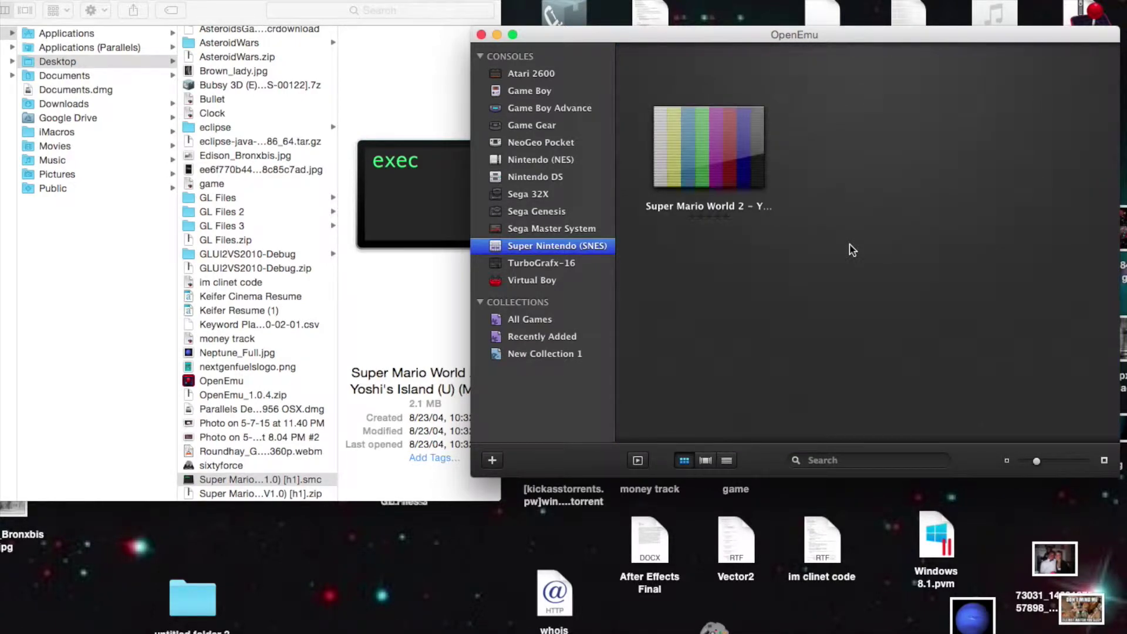
{"action": "left_click", "coordinate": [669, 118]}
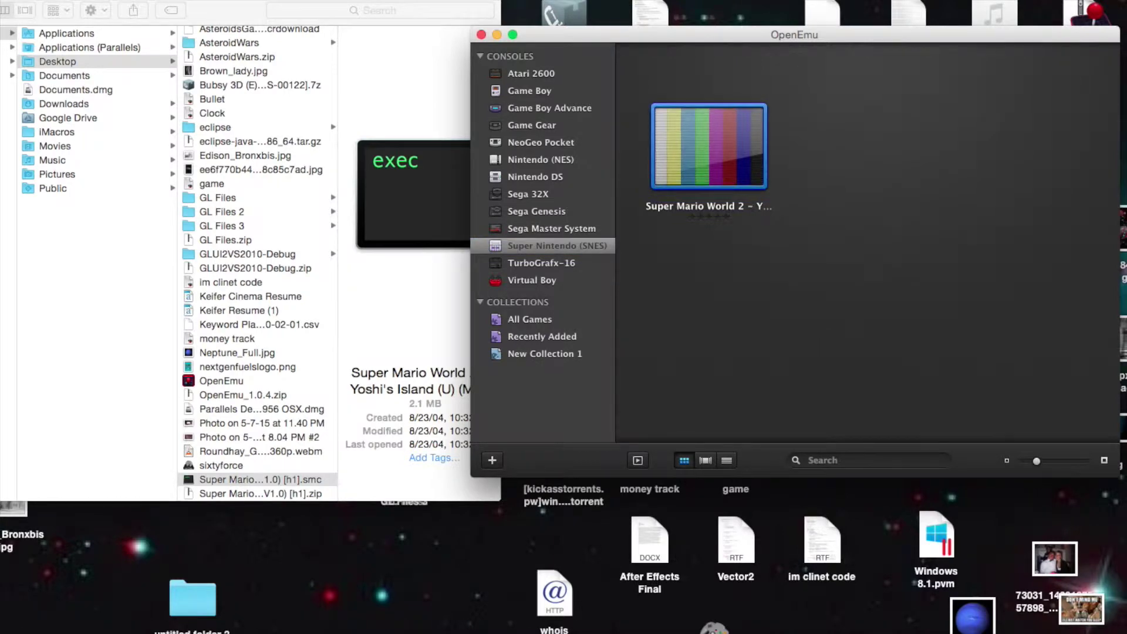
{"action": "key", "text": "Return"}
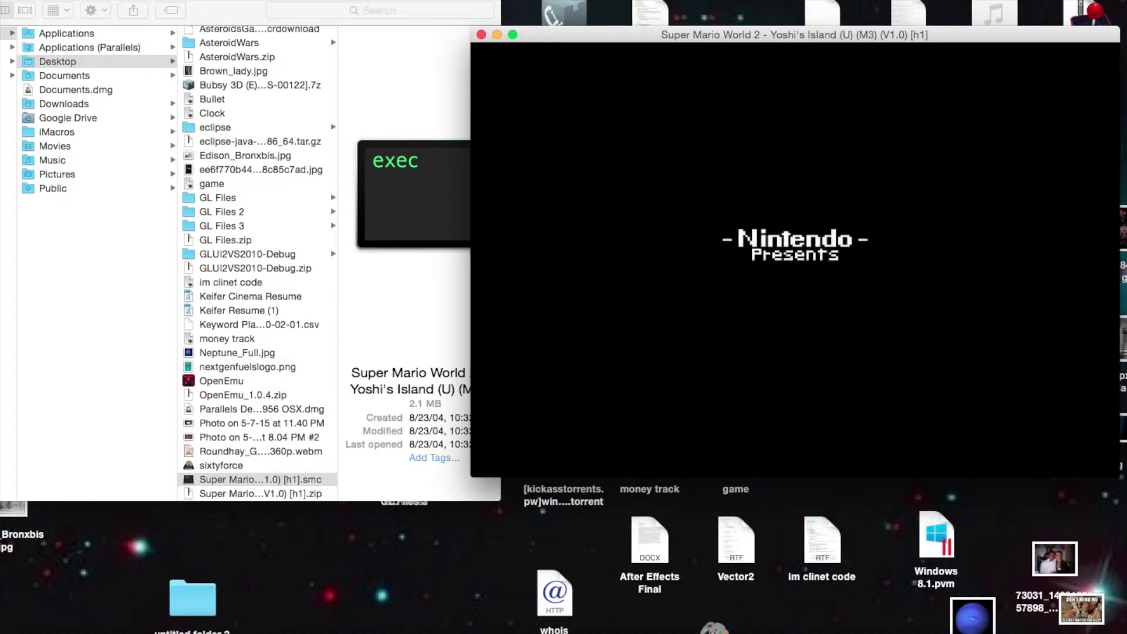
- Raise the volume, browse the menu bar menus, and move the game window left
{"action": "key", "text": "XF86AudioRaiseVolume"}
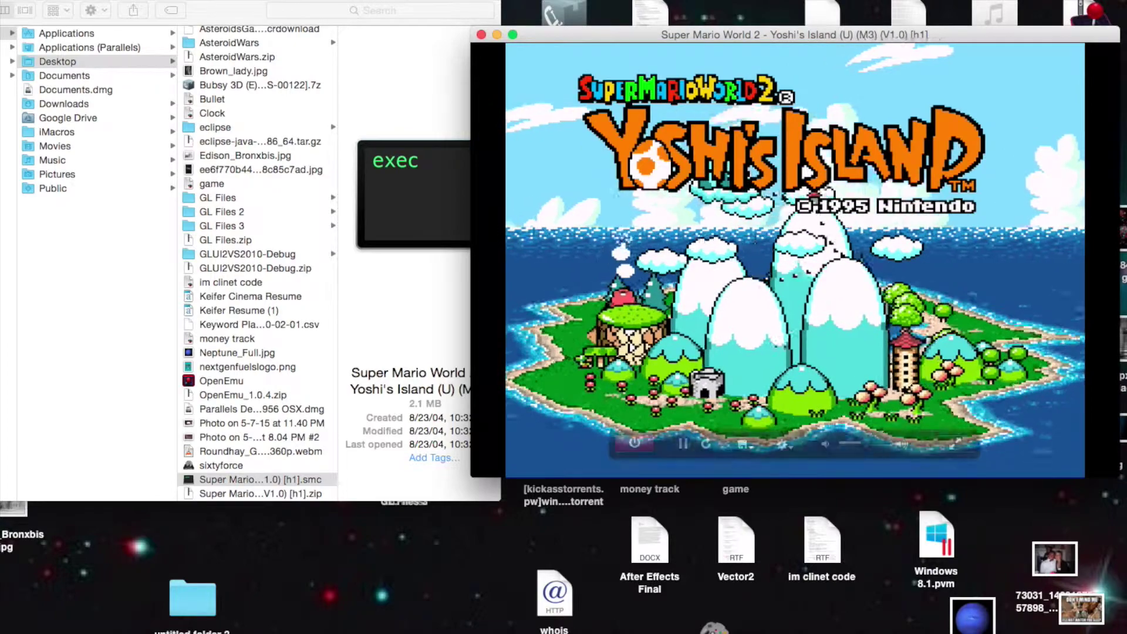
{"action": "left_click", "coordinate": [232, 0]}
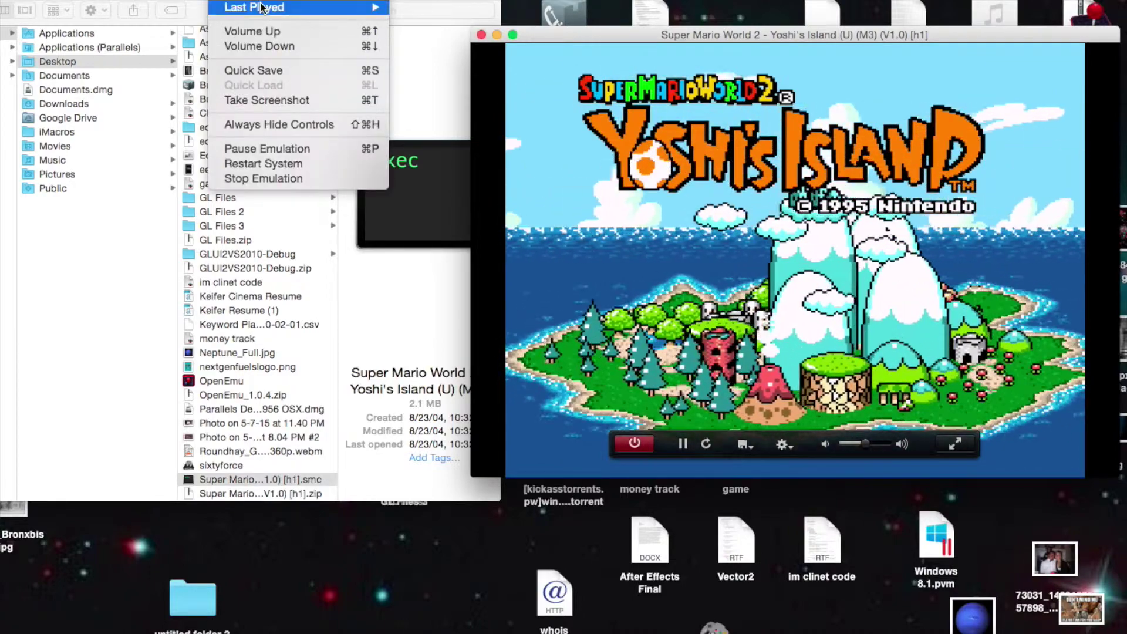
{"action": "mouse_move", "coordinate": [263, 8]}
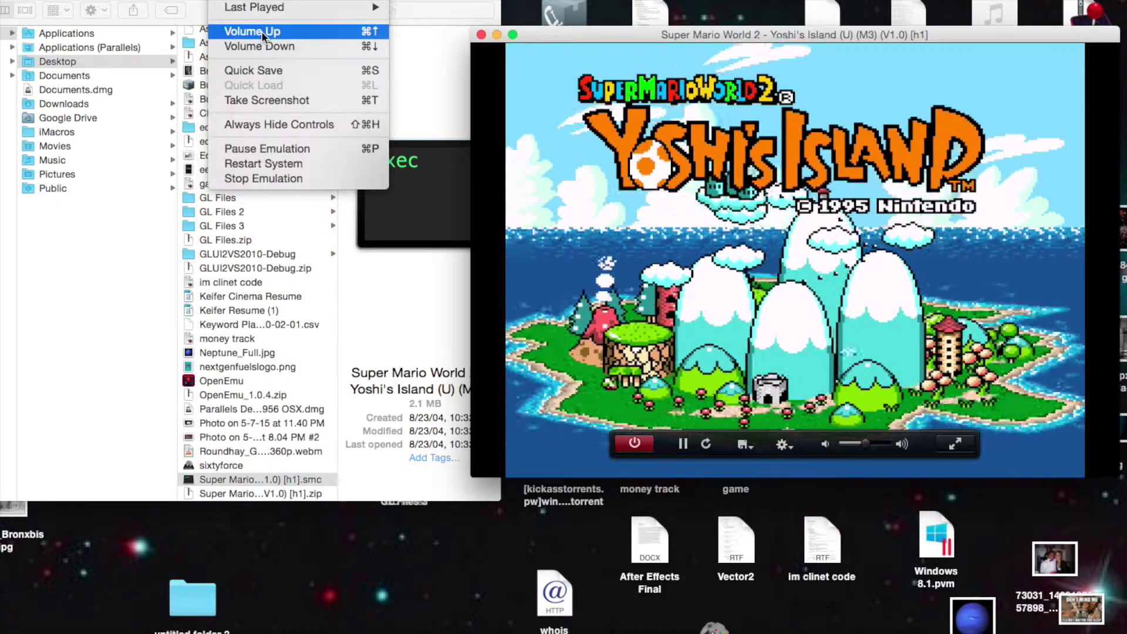
{"action": "mouse_move", "coordinate": [188, 0]}
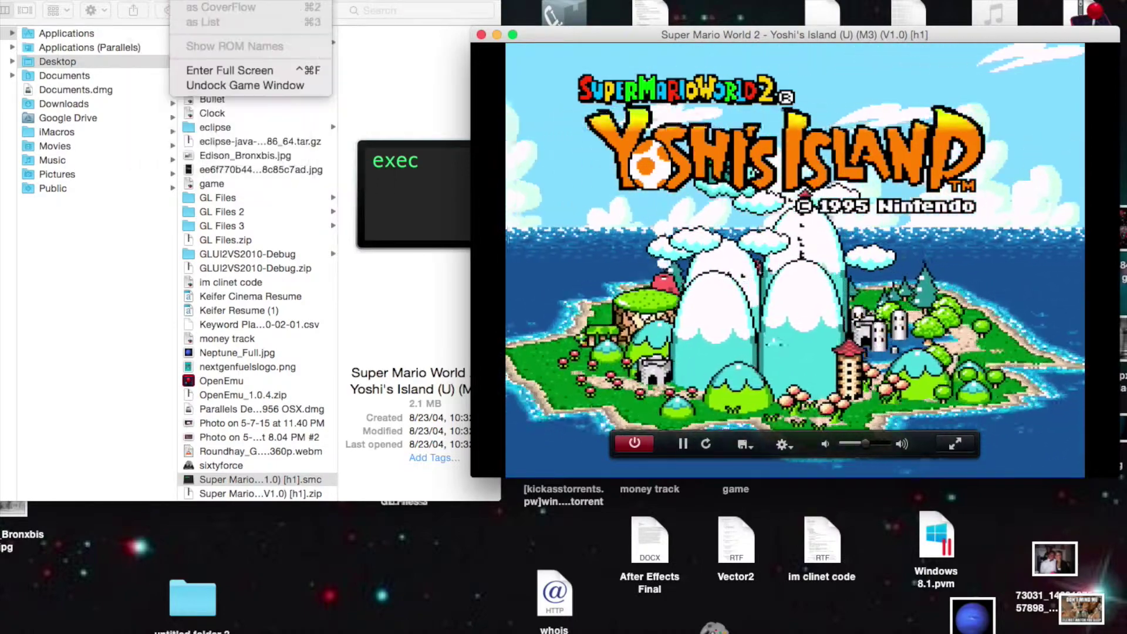
{"action": "mouse_move", "coordinate": [153, 0]}
{"action": "mouse_move", "coordinate": [117, 0]}
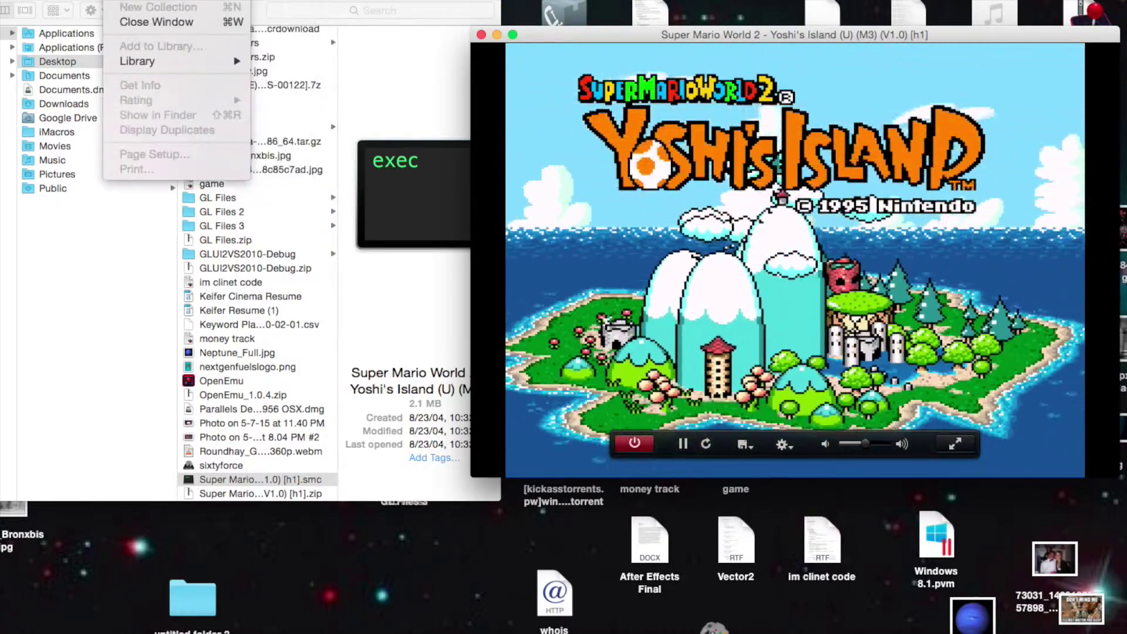
{"action": "left_click", "coordinate": [600, 28]}
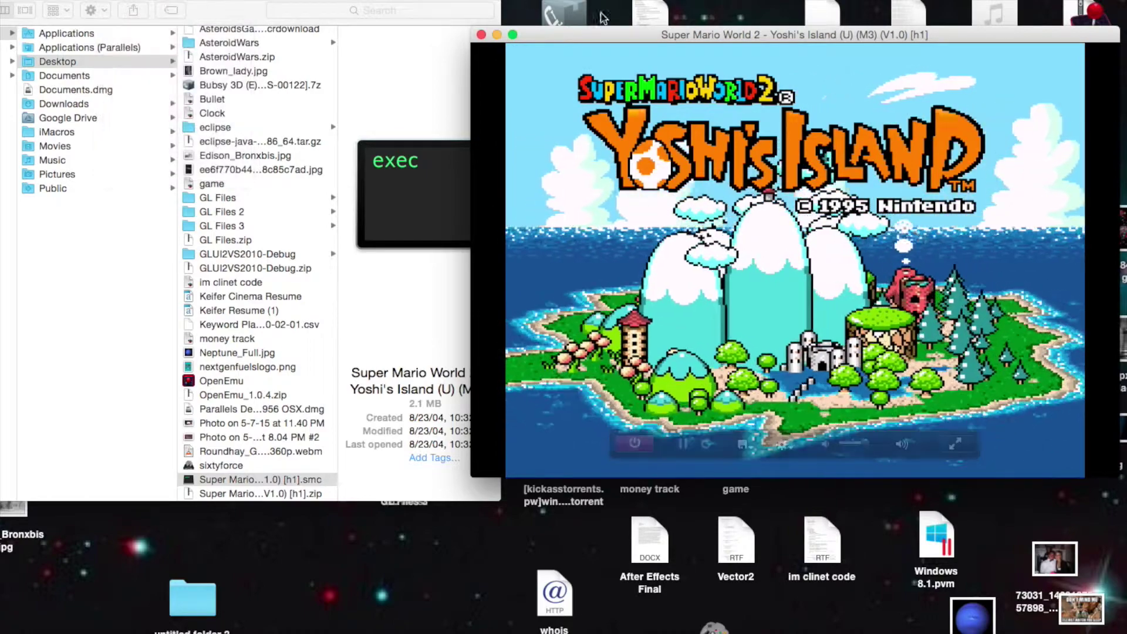
{"action": "left_click_drag", "start_coordinate": [600, 28], "coordinate": [351, 22]}
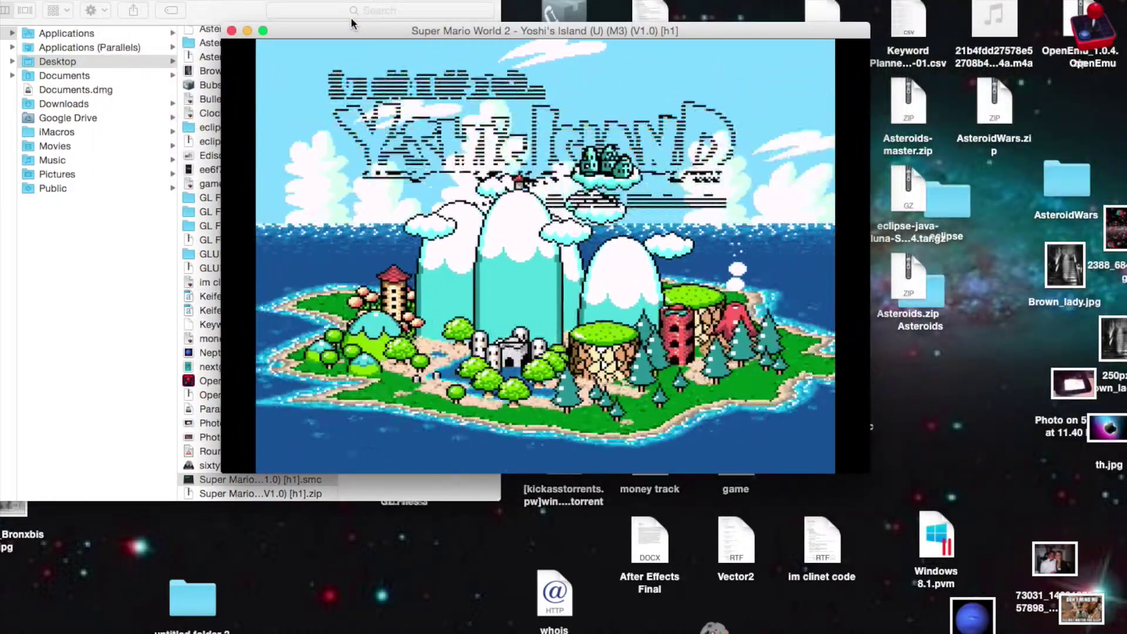
- Start a new game on File 1, then choose Edit Game Controls from the gear menu
{"action": "key", "text": "Return"}
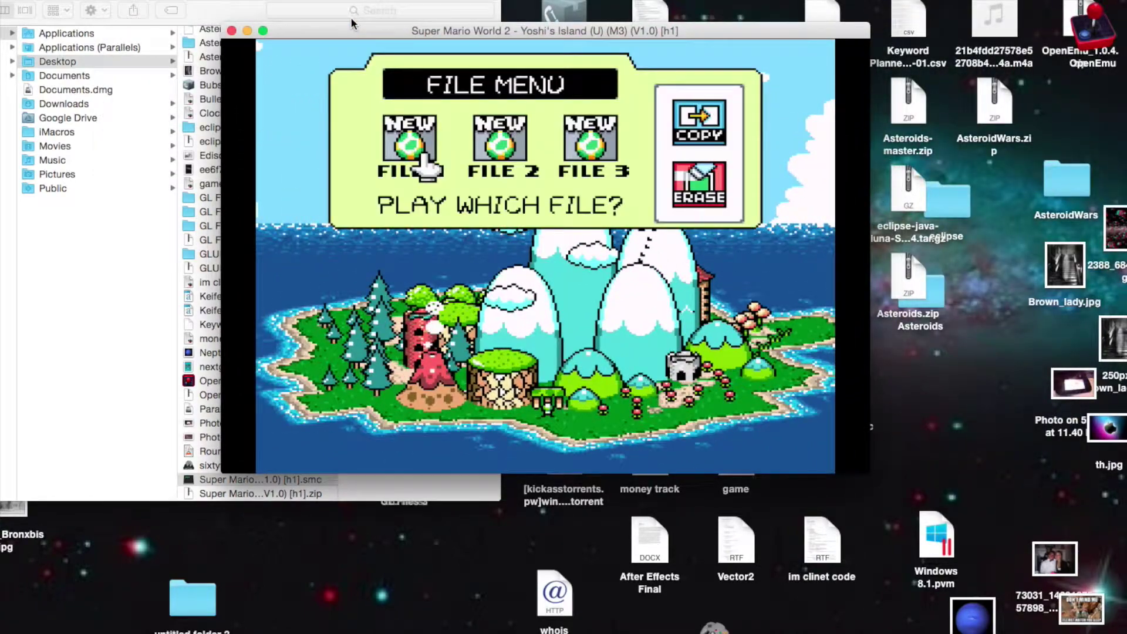
{"action": "key", "text": "Return"}
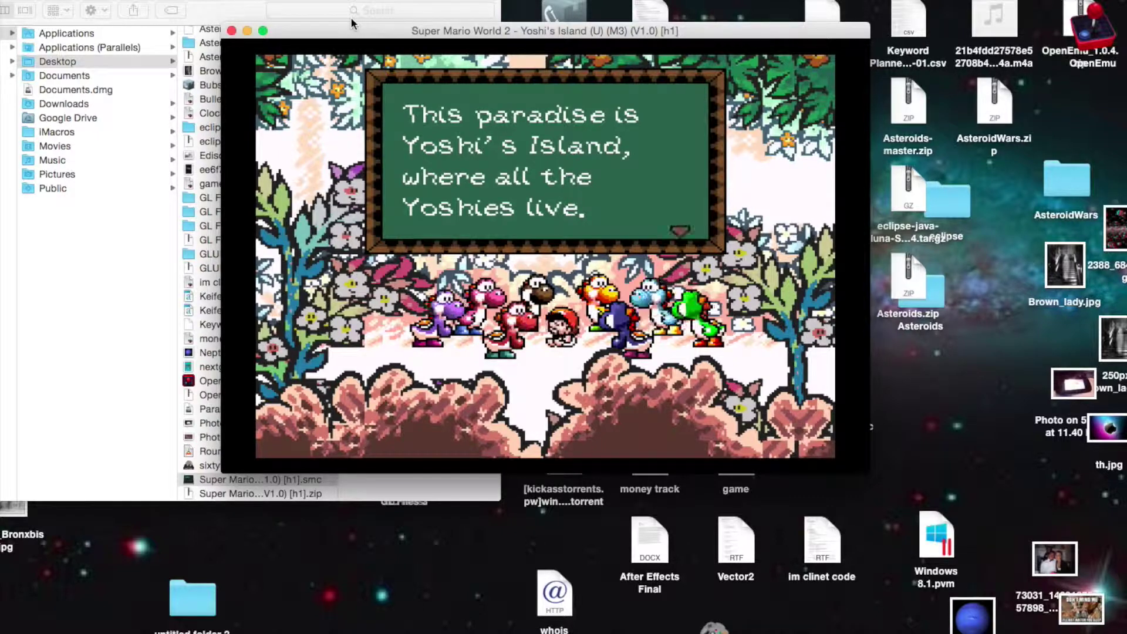
{"action": "mouse_move", "coordinate": [451, 125]}
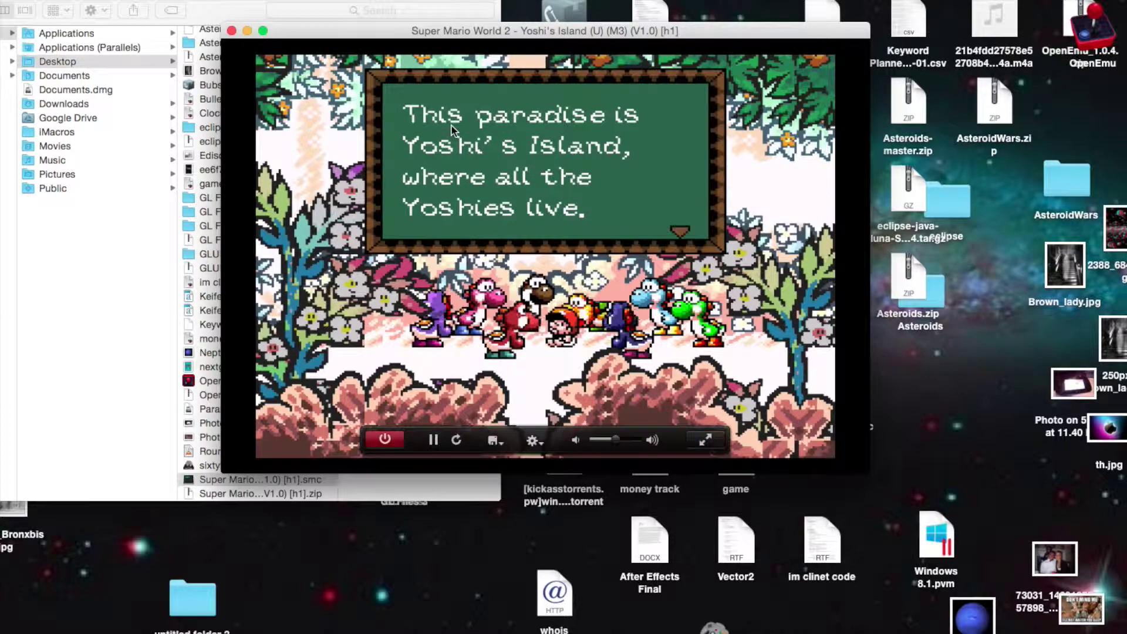
{"action": "left_click", "coordinate": [541, 447]}
{"action": "mouse_move", "coordinate": [548, 371]}
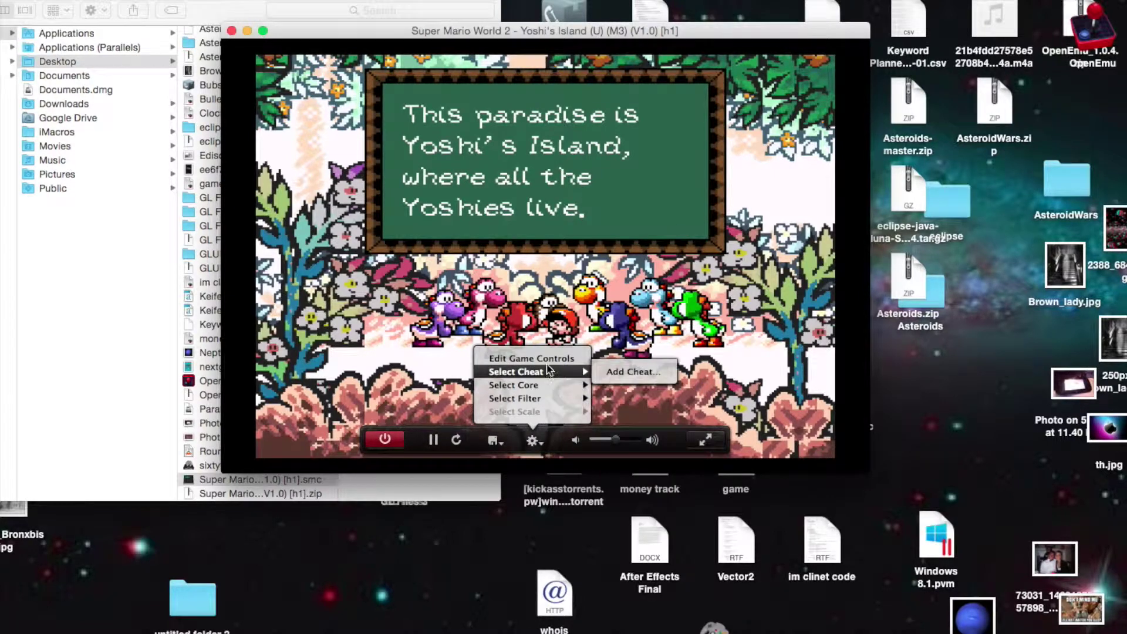
{"action": "left_click", "coordinate": [533, 442]}
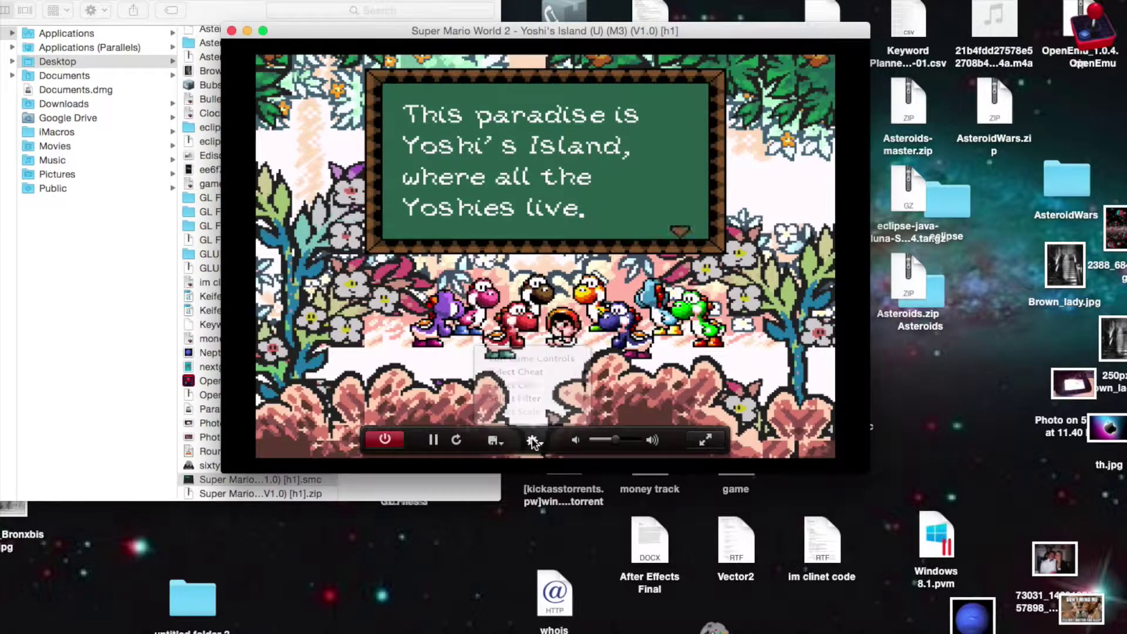
{"action": "left_click", "coordinate": [533, 441]}
{"action": "left_click", "coordinate": [532, 359]}
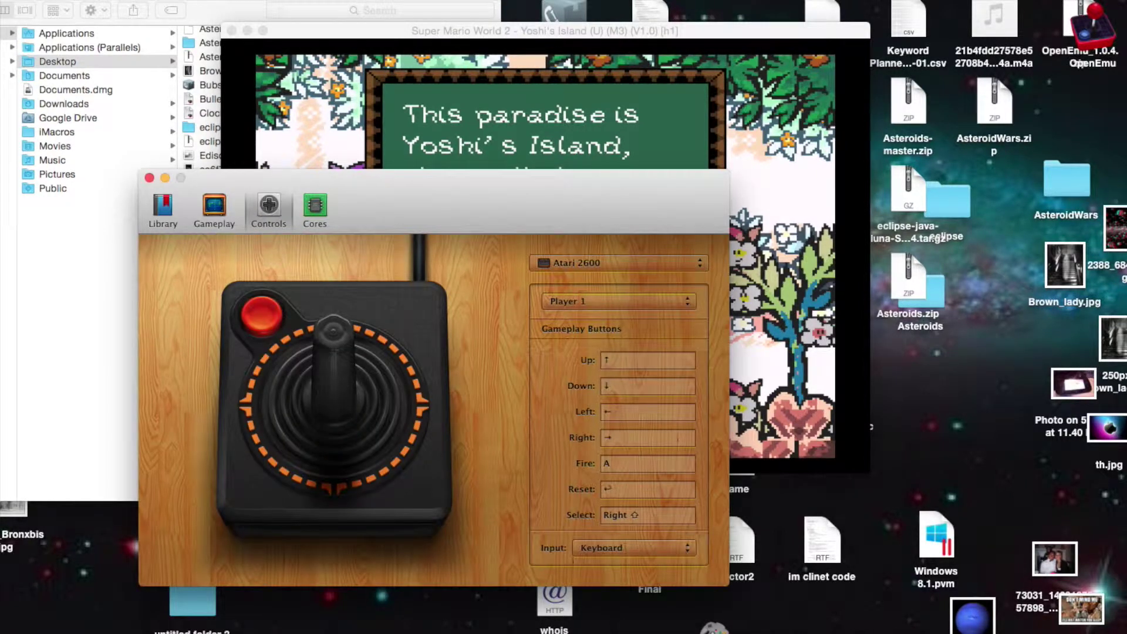
- Switch the controls to Super Nintendo (SNES) and confirm Keyboard is the input device
{"action": "left_click", "coordinate": [589, 266]}
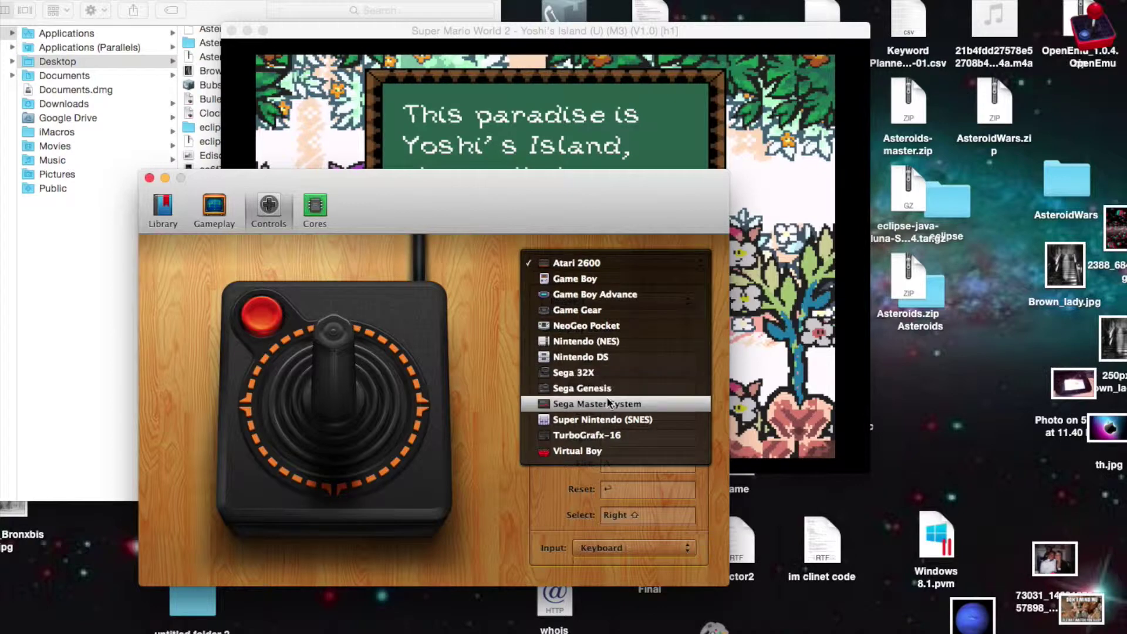
{"action": "left_click", "coordinate": [613, 419]}
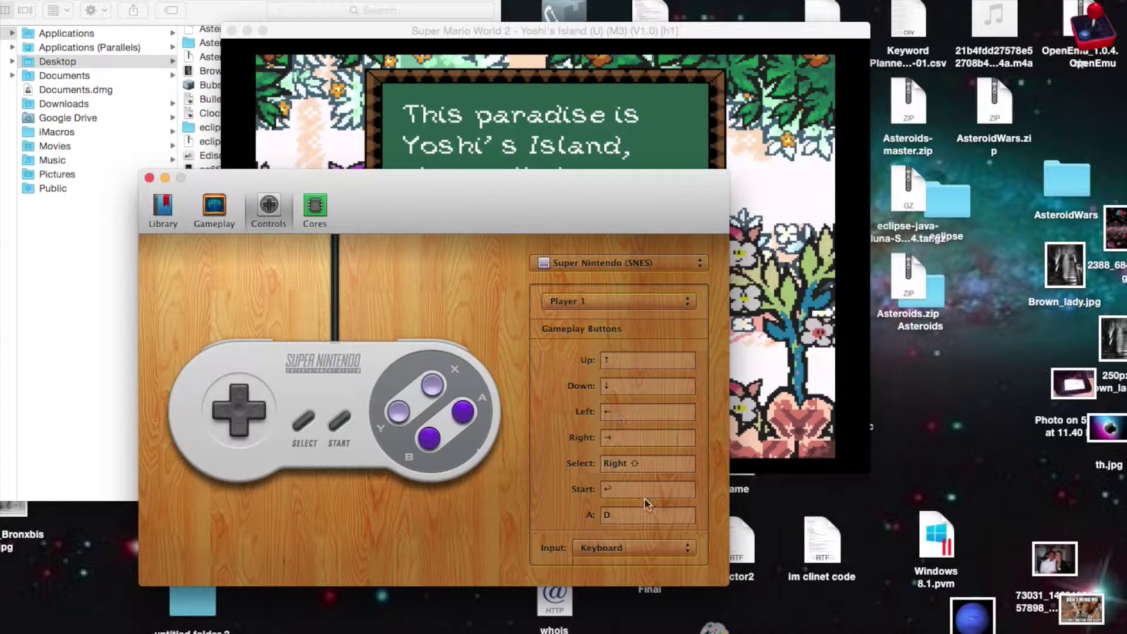
{"action": "left_click", "coordinate": [650, 547]}
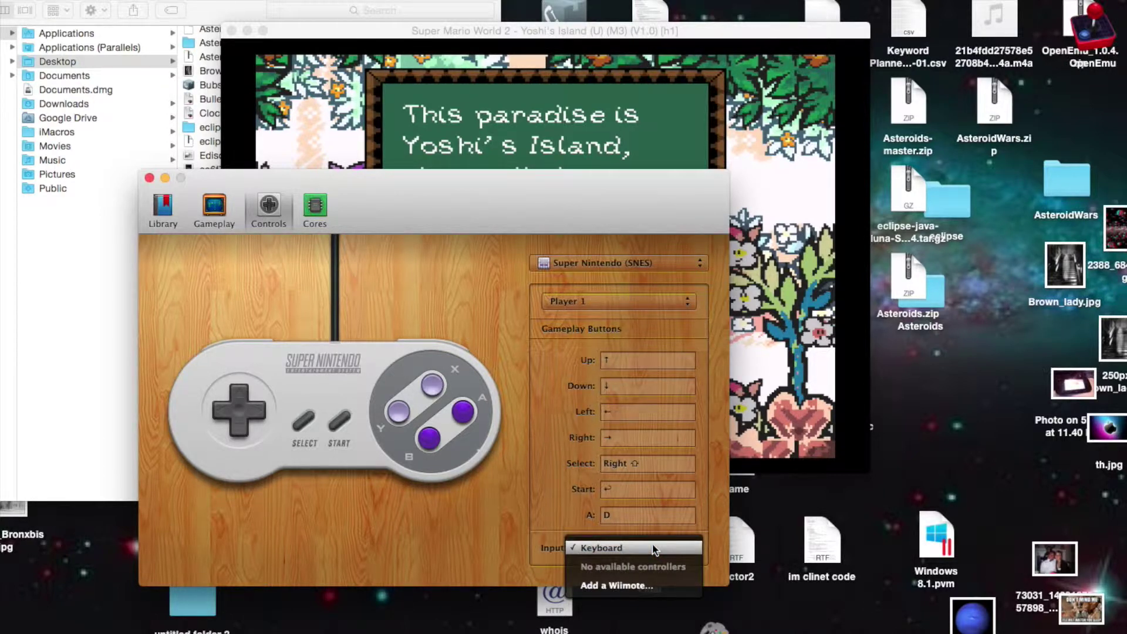